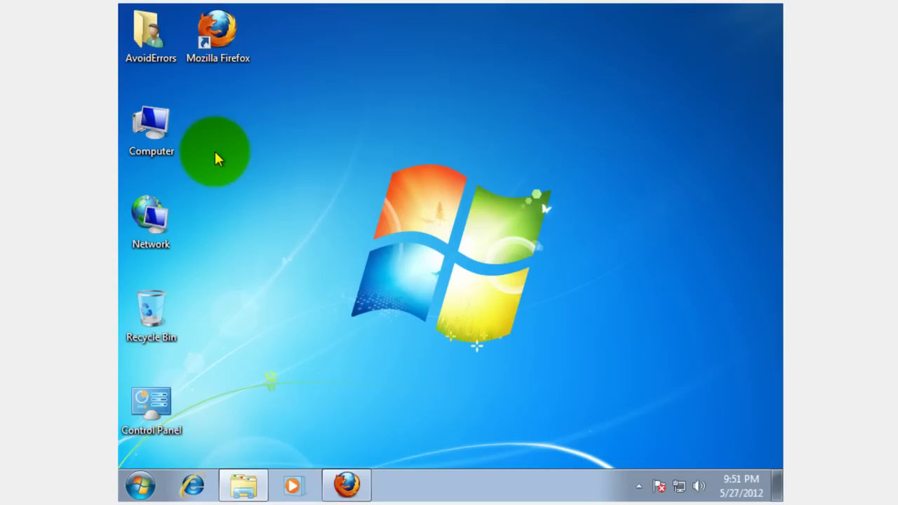
Open Computer Management for this computer and display Disk Management.
click(152, 138)
right_click(153, 137)
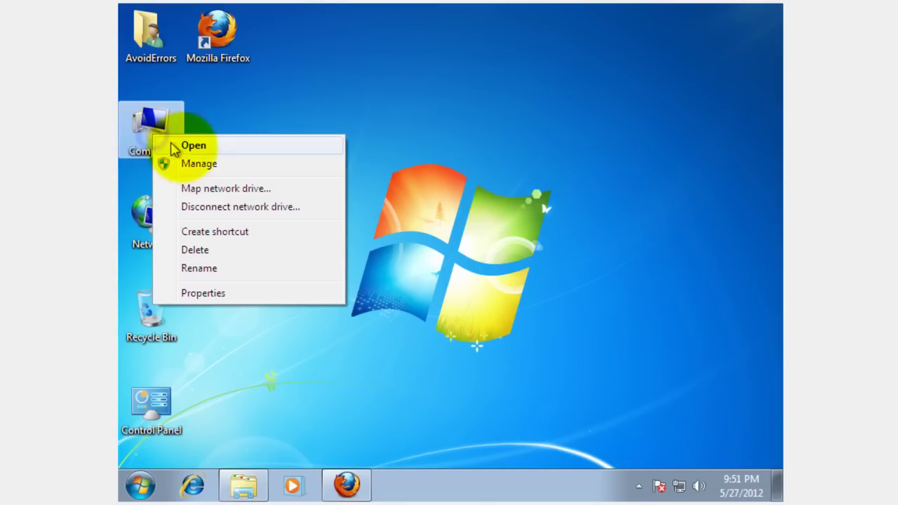
click(232, 169)
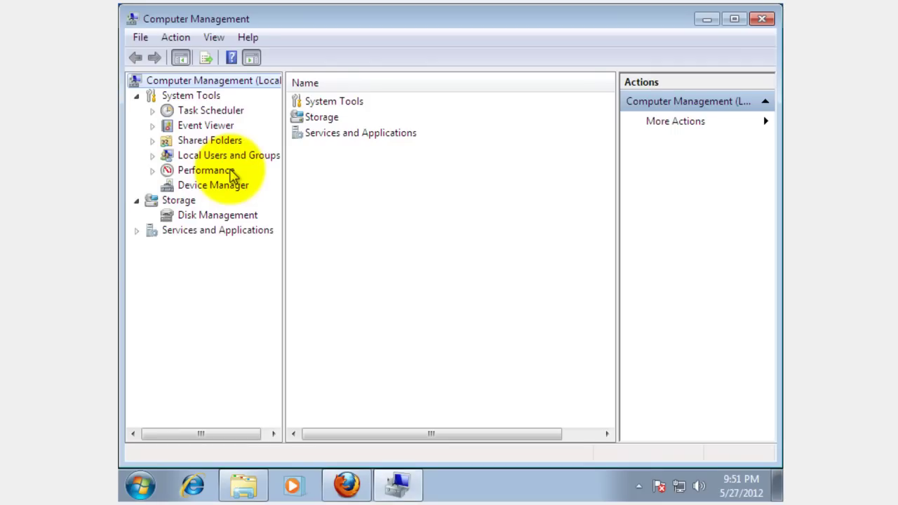
click(230, 217)
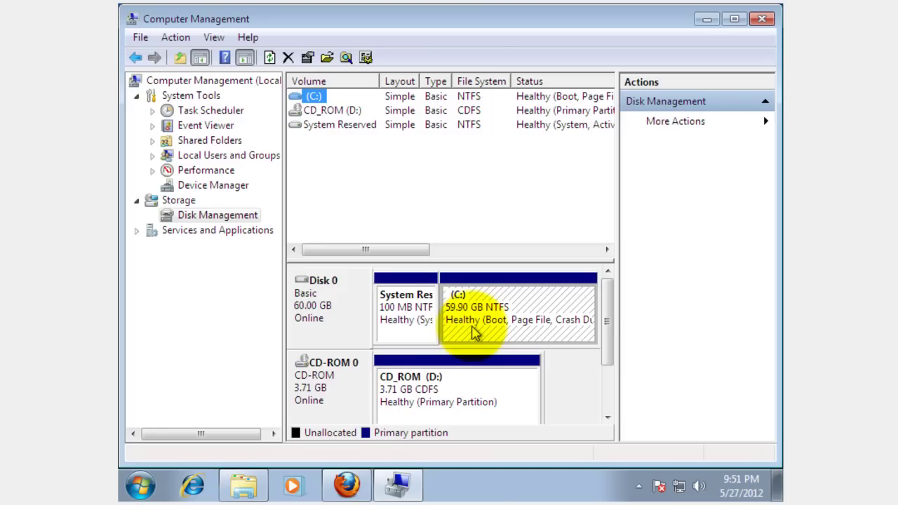
Shrink the C: volume on Disk 0 by 25000 MB.
right_click(487, 282)
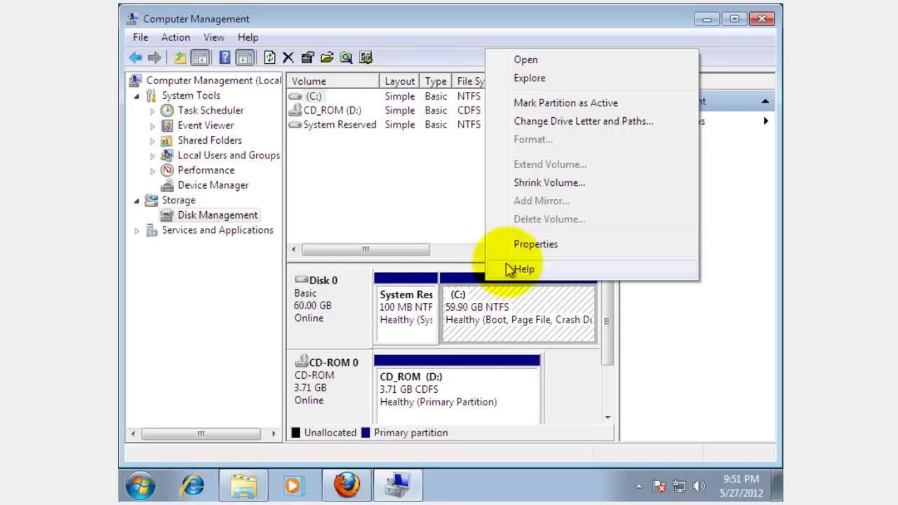
click(539, 184)
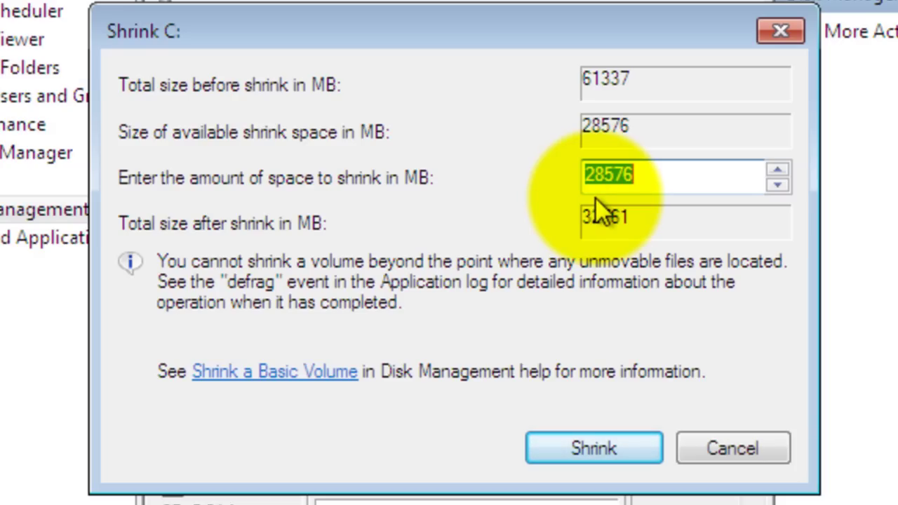
key(BackSpace)
text(25)
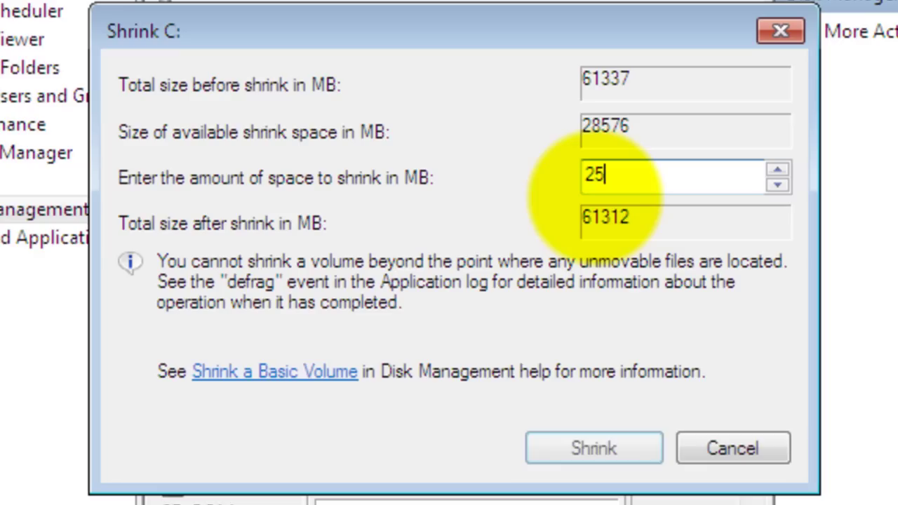
text(000)
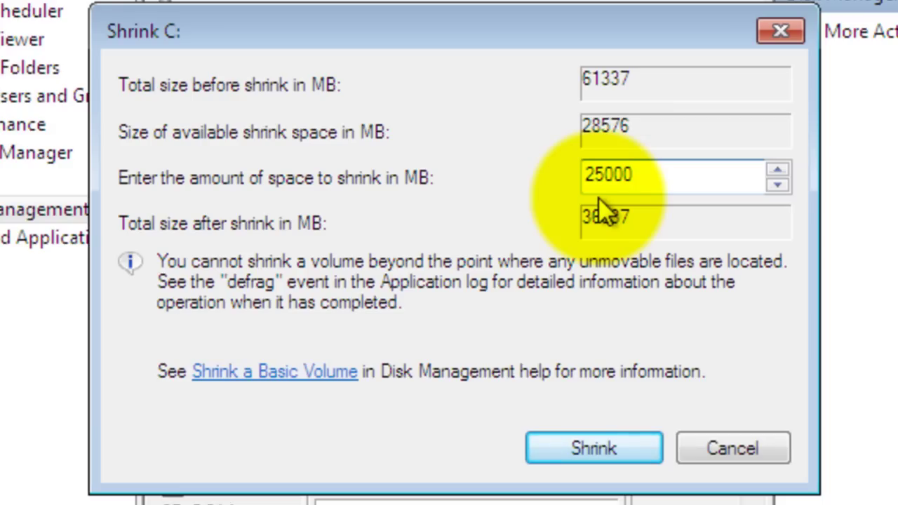
click(581, 443)
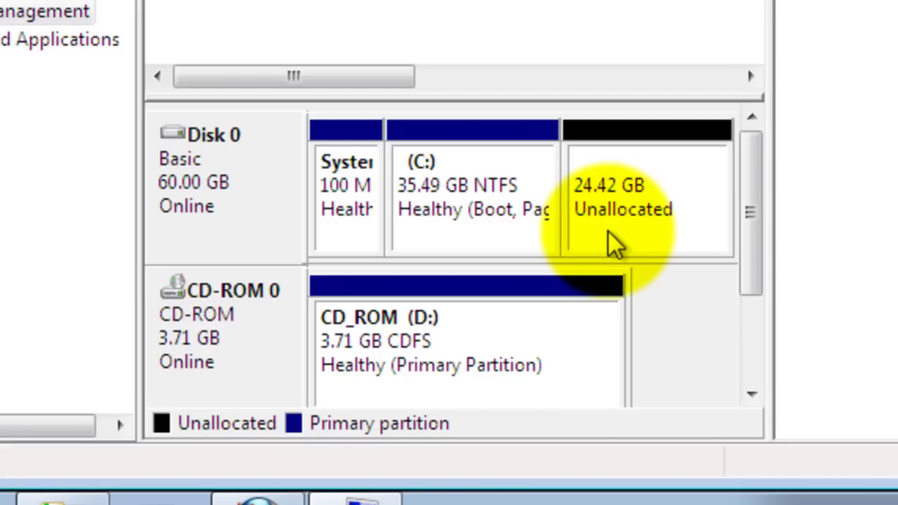
Set up a new simple volume in Disk 0's unallocated space with a size of 25000 MB and drive letter E.
right_click(637, 133)
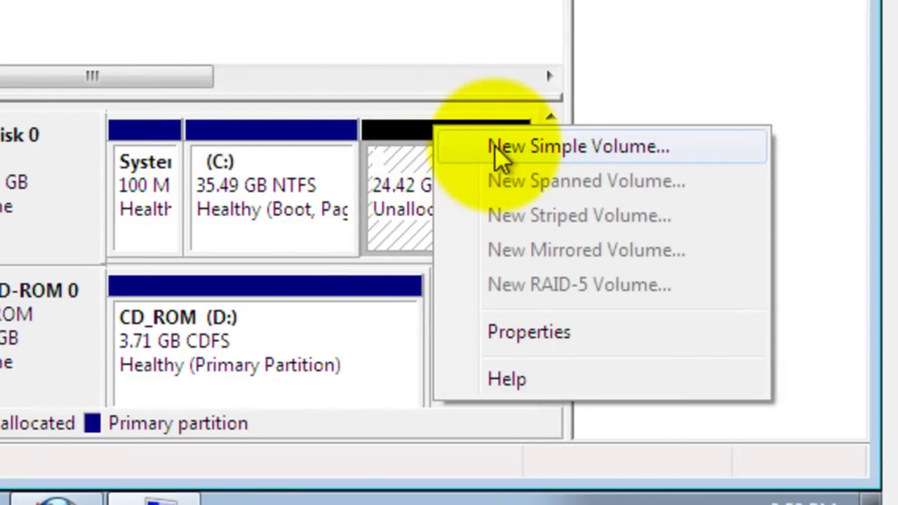
click(498, 148)
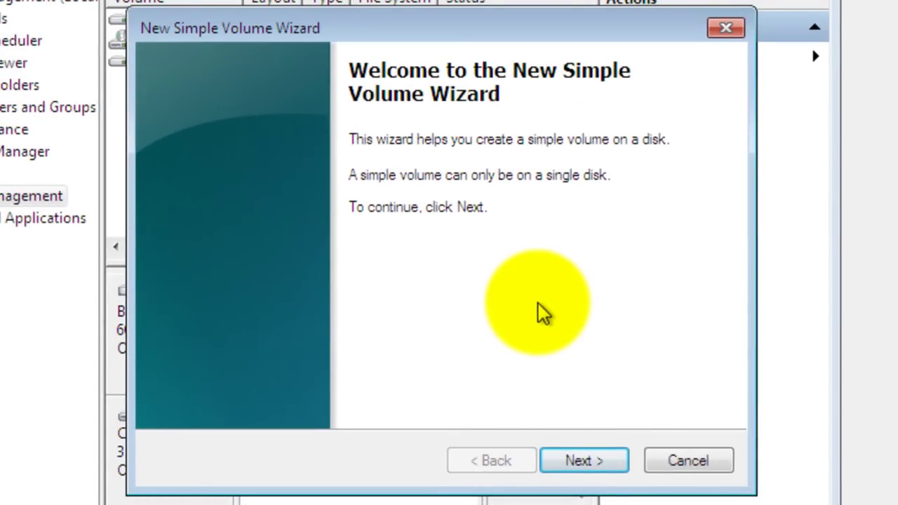
click(559, 455)
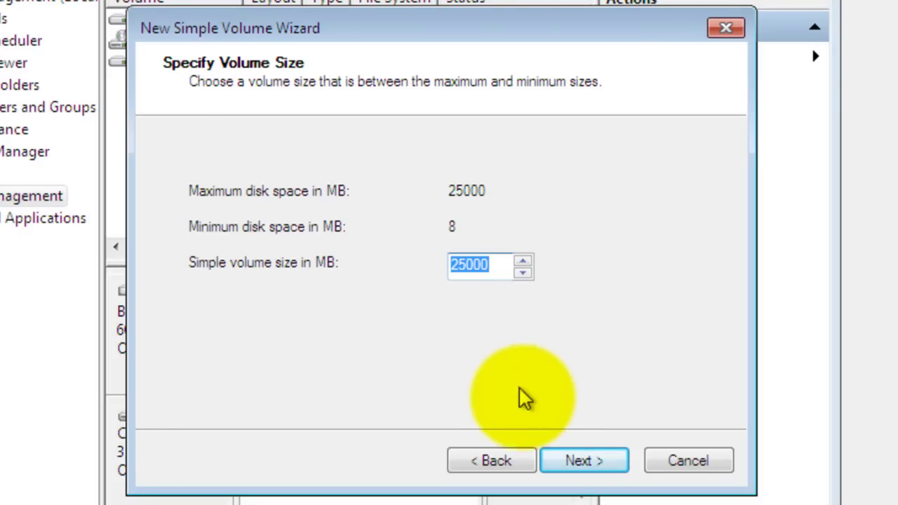
click(558, 466)
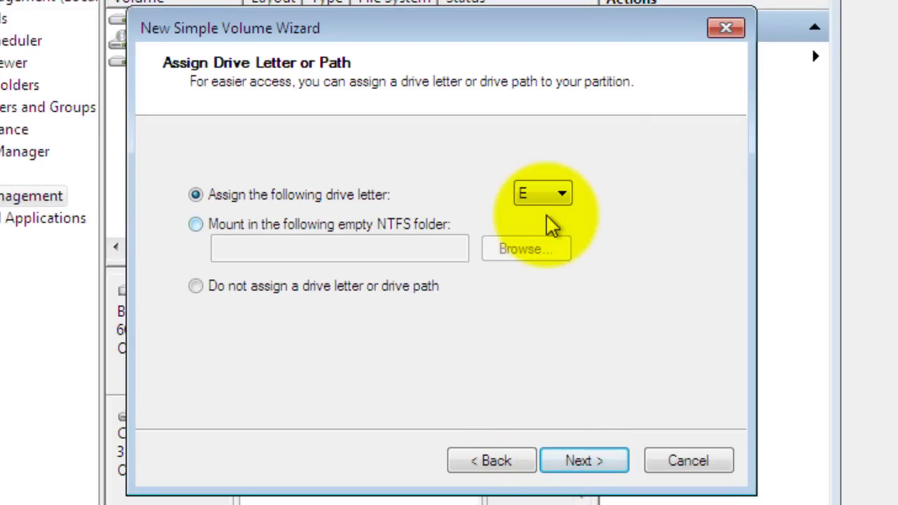
click(565, 200)
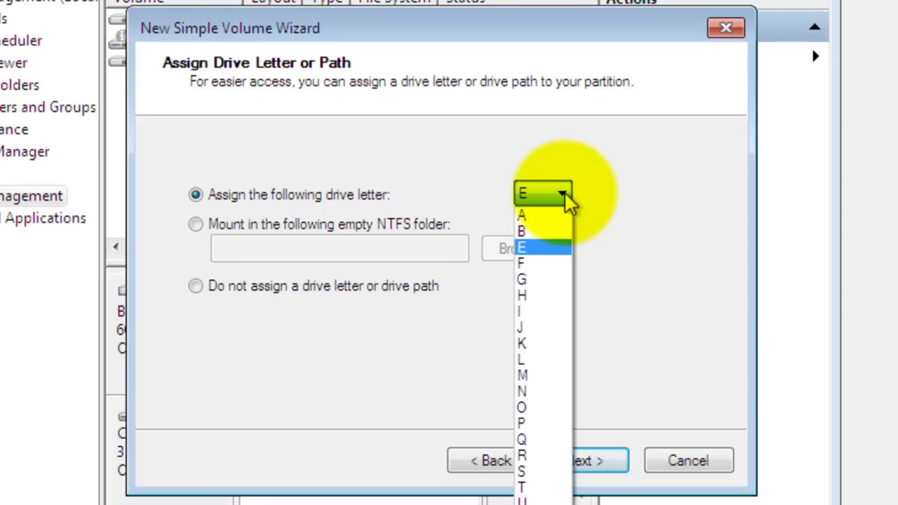
click(567, 202)
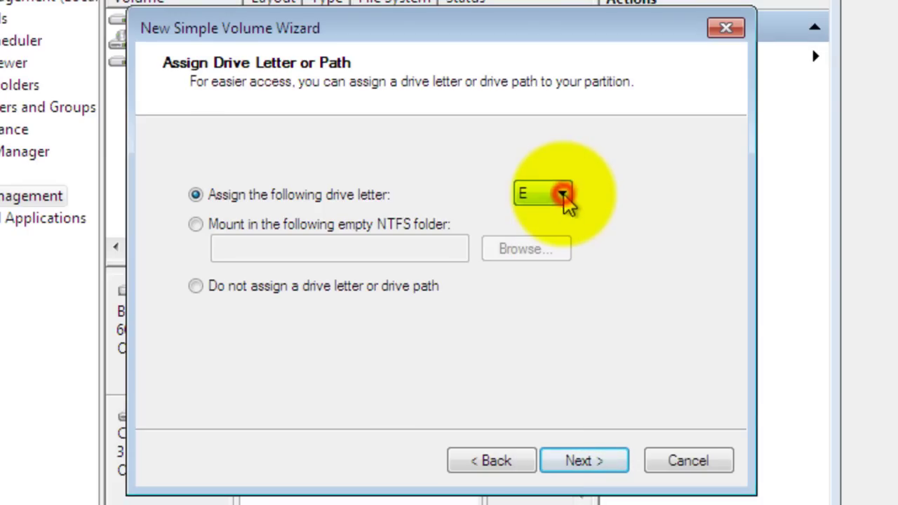
click(573, 463)
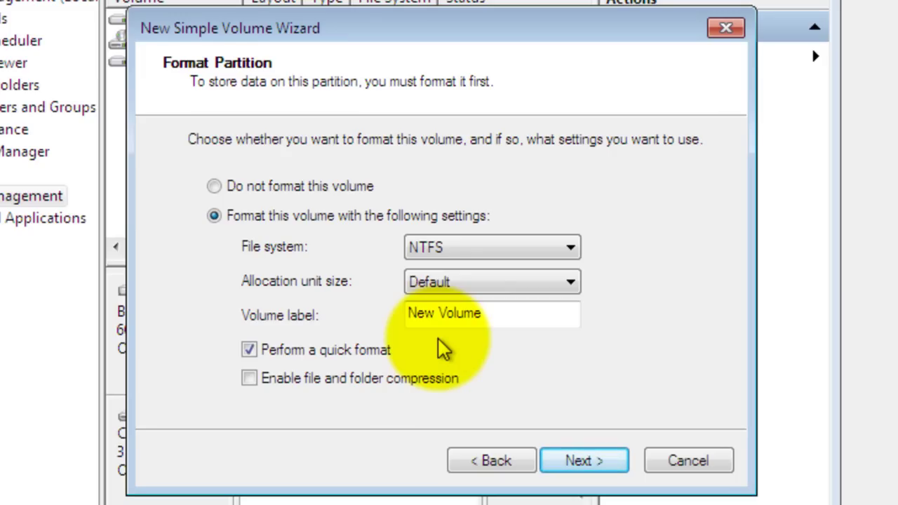
Label the new volume Ubuntu and create it with an NTFS quick format, closing Computer Management and the AutoPlay prompt.
drag(493, 313, 395, 295)
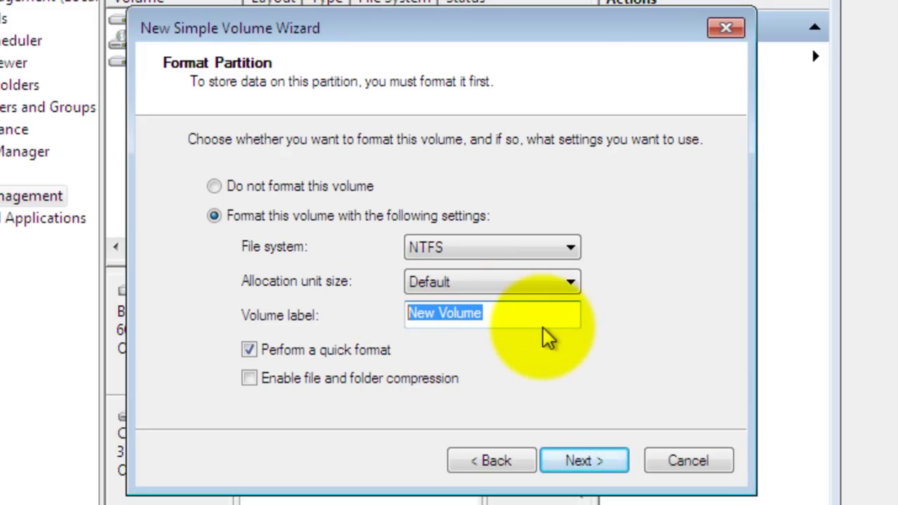
text(Ubuntu)
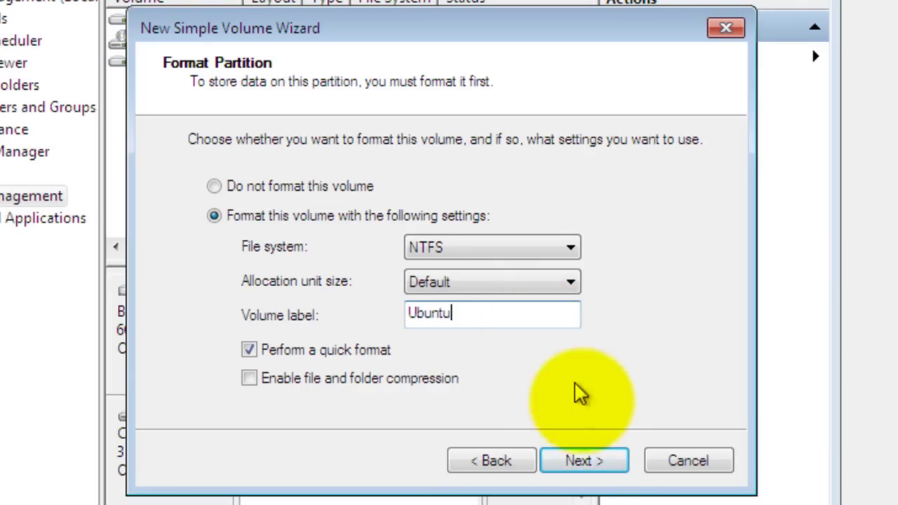
click(583, 461)
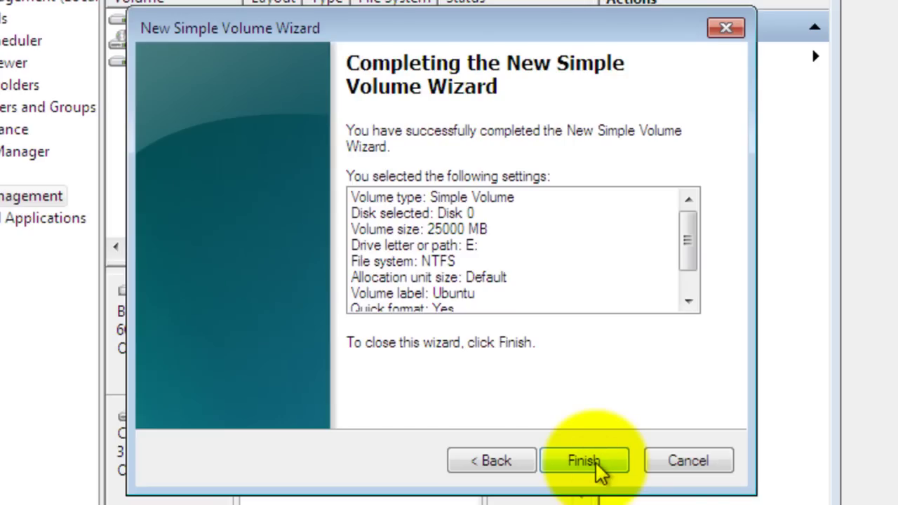
click(595, 463)
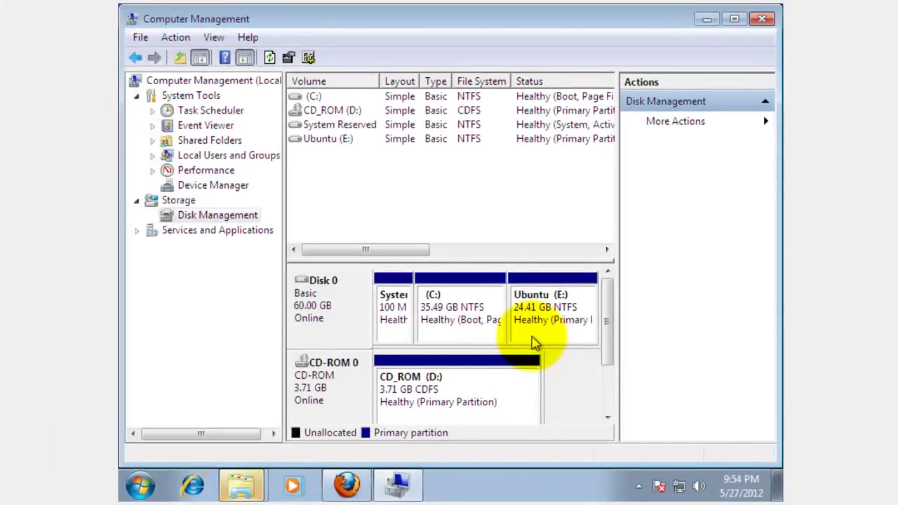
click(766, 22)
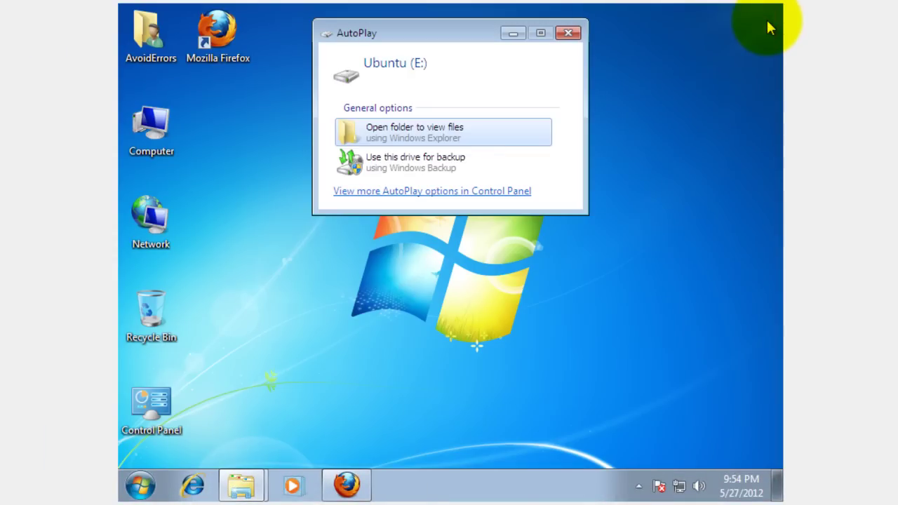
click(574, 35)
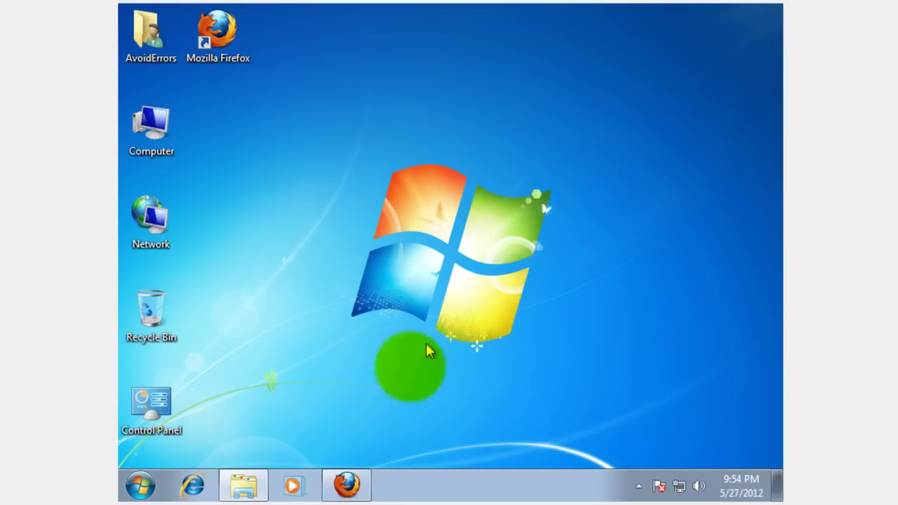
Switch to Firefox and request the Windows installer from the Ubuntu download page, cancelling the wubi.exe save and closing the browser.
click(351, 491)
click(355, 491)
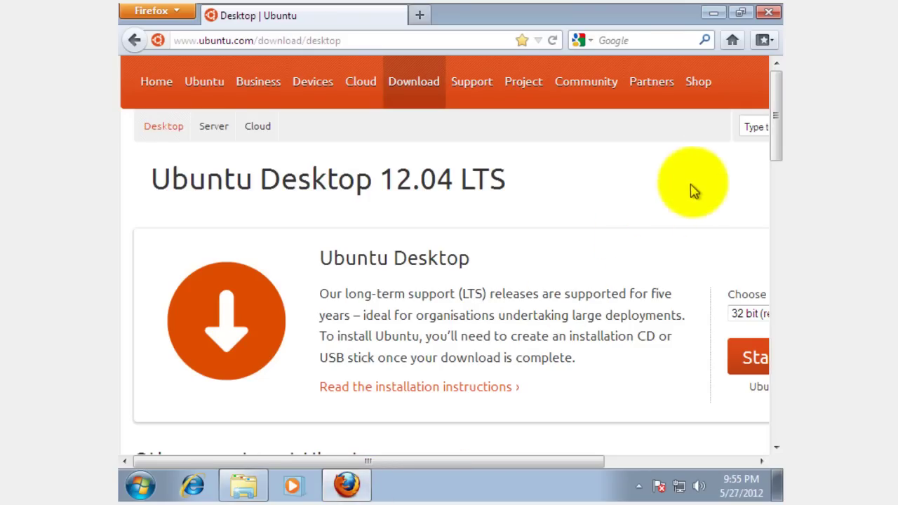
drag(776, 134, 778, 251)
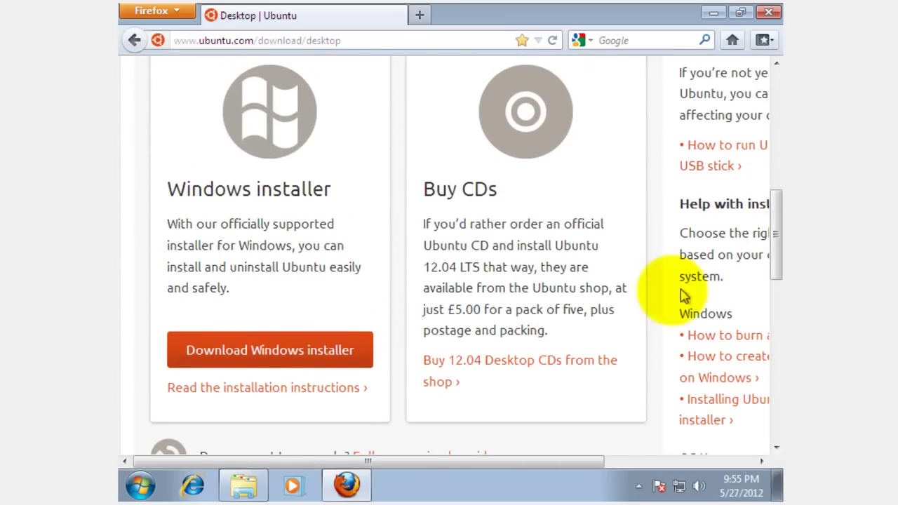
click(249, 356)
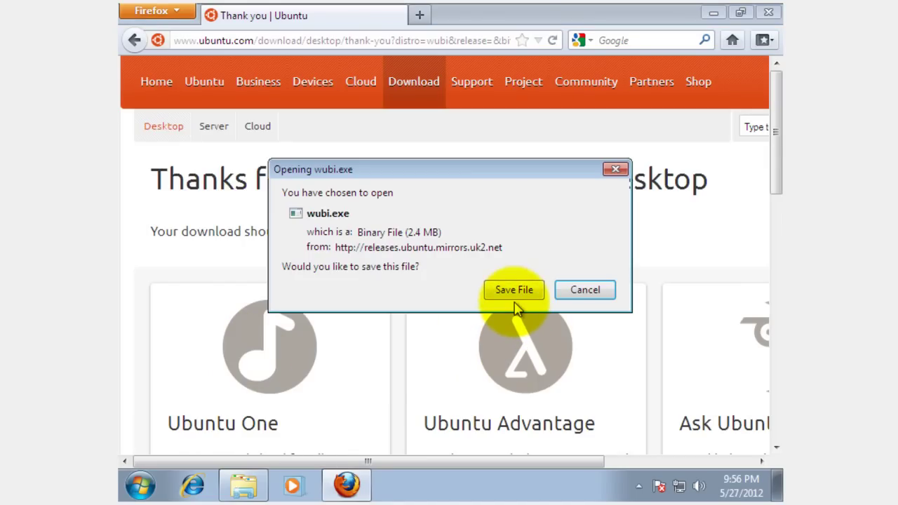
click(585, 291)
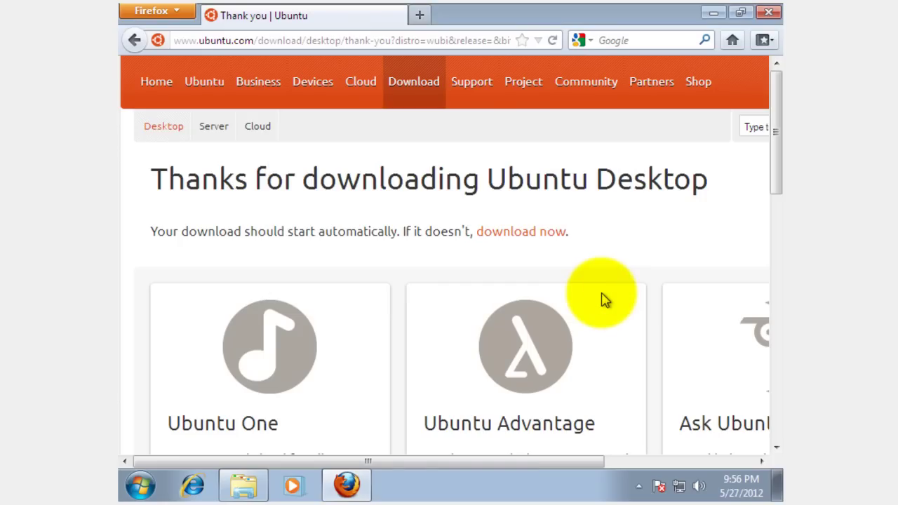
click(769, 14)
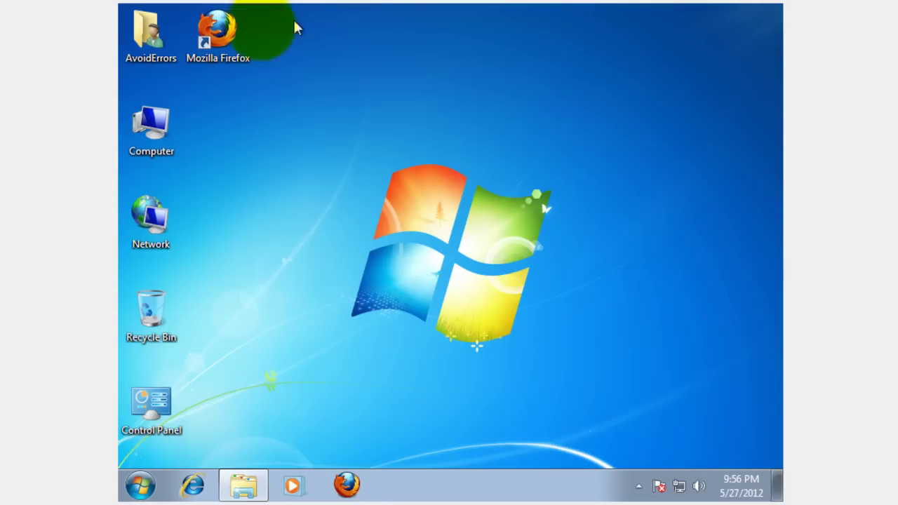
Open the Downloads folder inside the user's personal folder.
double_click(144, 32)
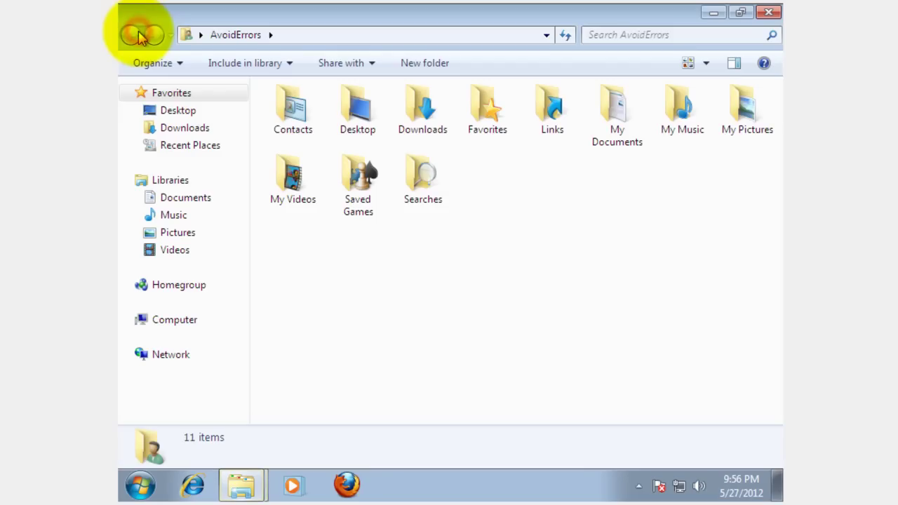
click(434, 125)
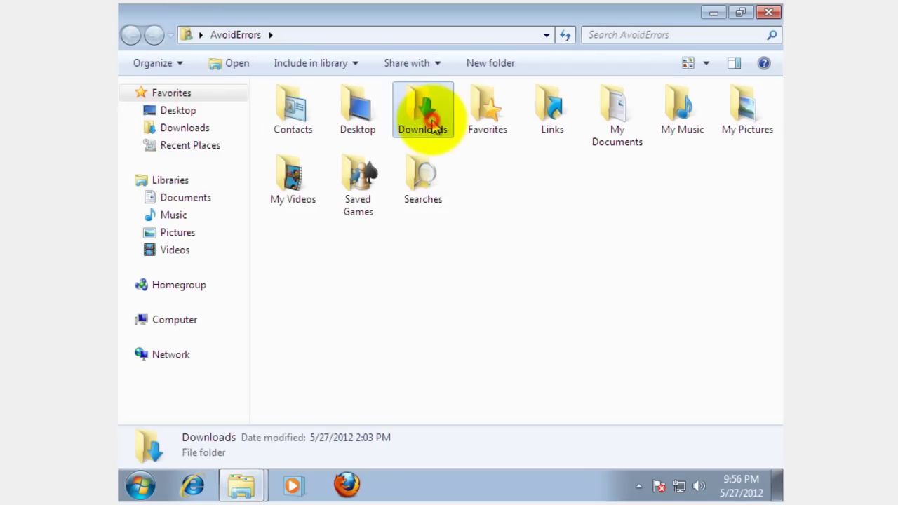
double_click(434, 125)
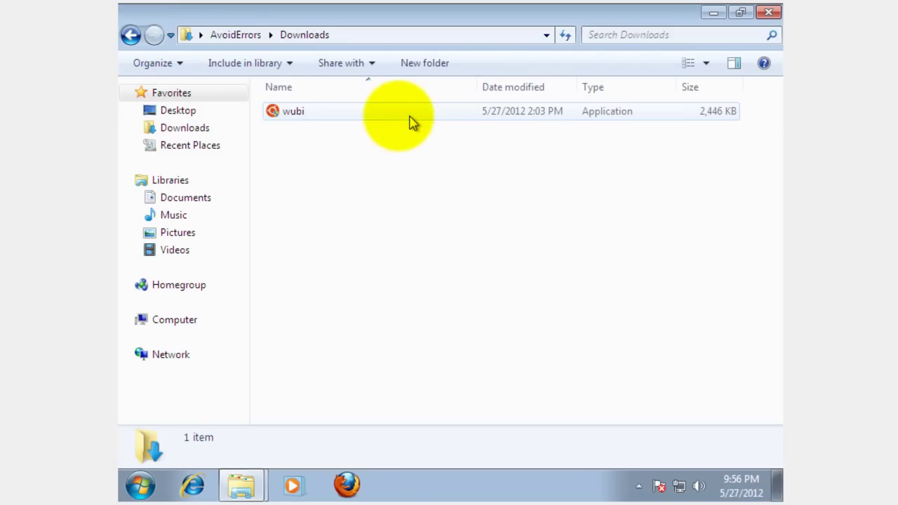
Run the wubi application as administrator and allow it to make changes to the computer.
double_click(337, 115)
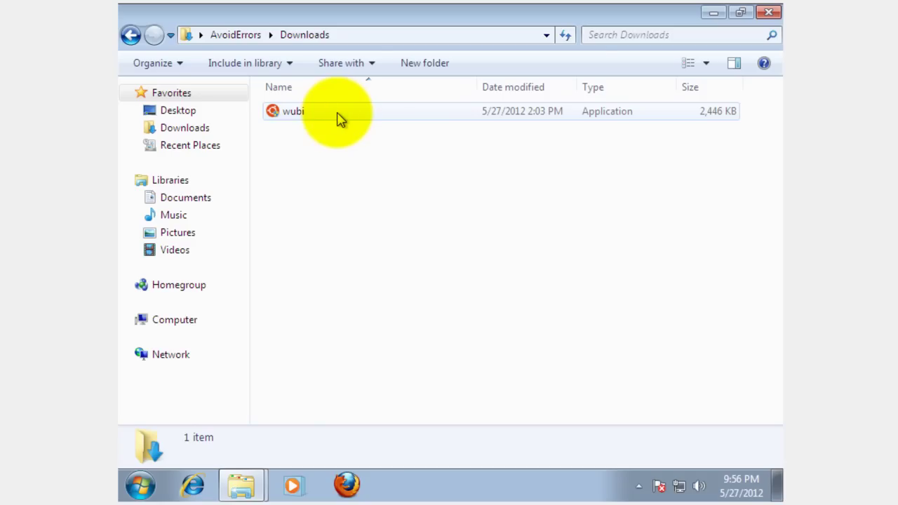
right_click(339, 120)
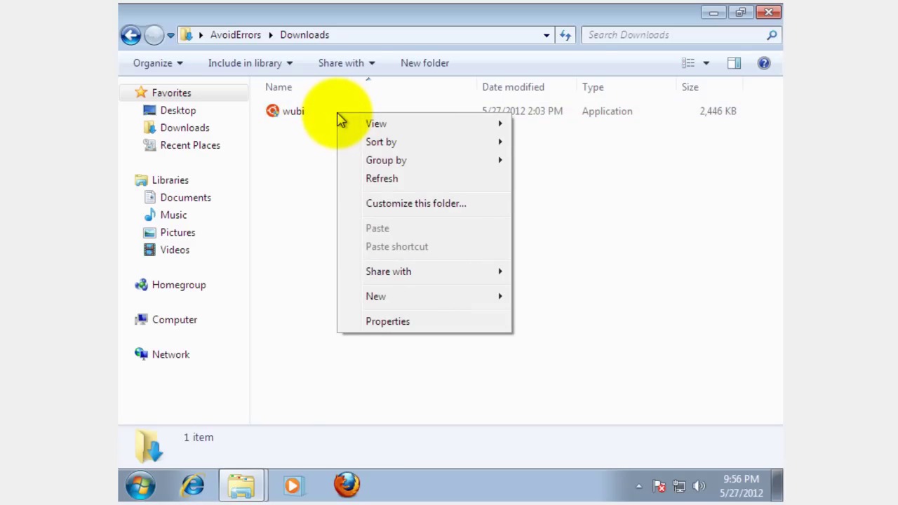
click(295, 113)
right_click(295, 112)
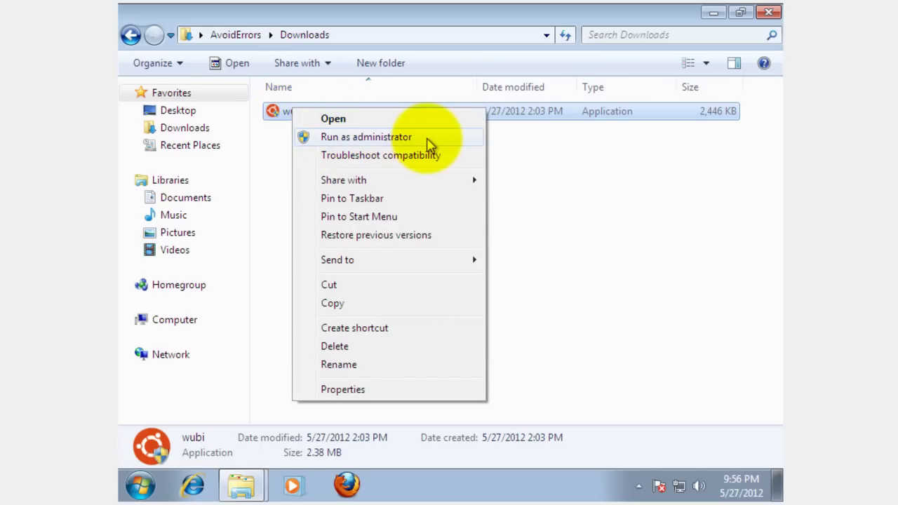
click(430, 138)
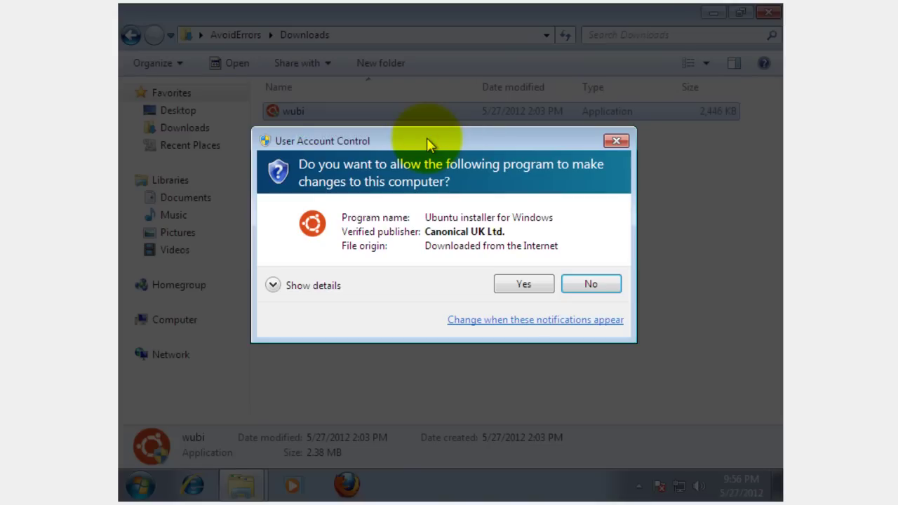
click(505, 288)
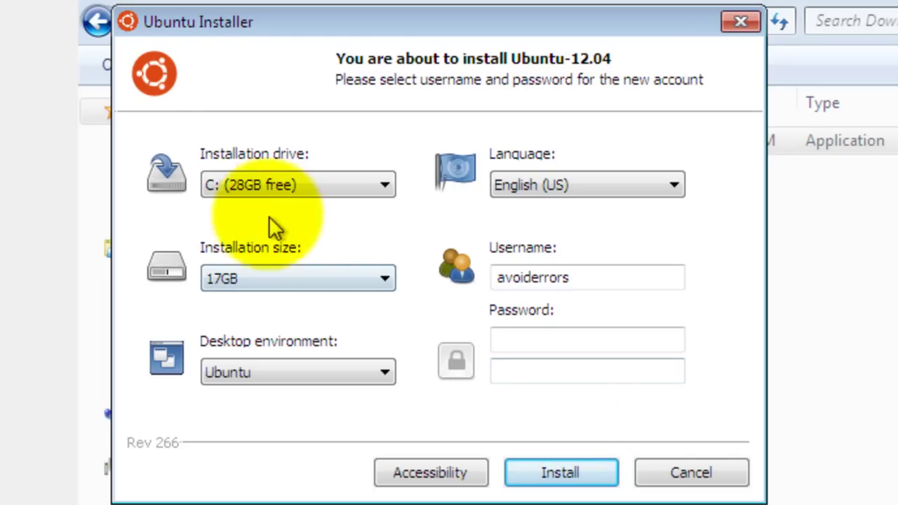
Set the Ubuntu installation drive to E: and the installation size to 7GB.
click(300, 172)
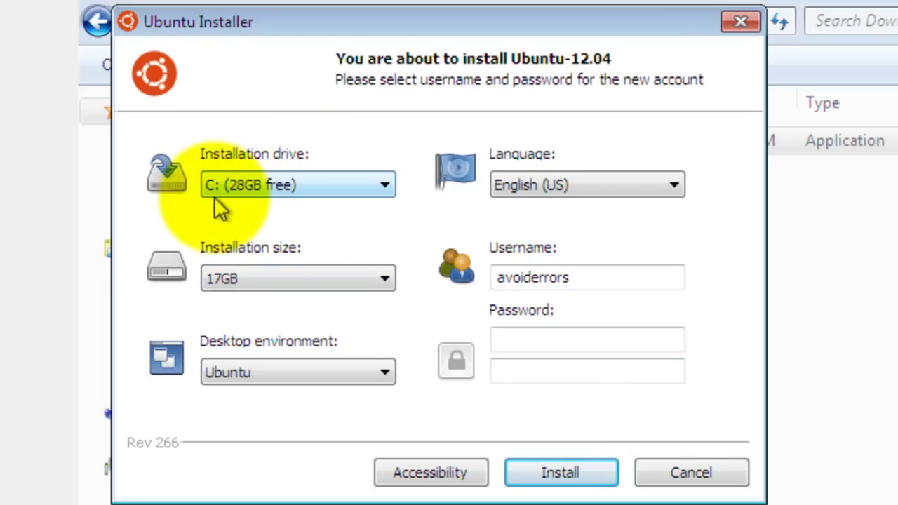
click(383, 185)
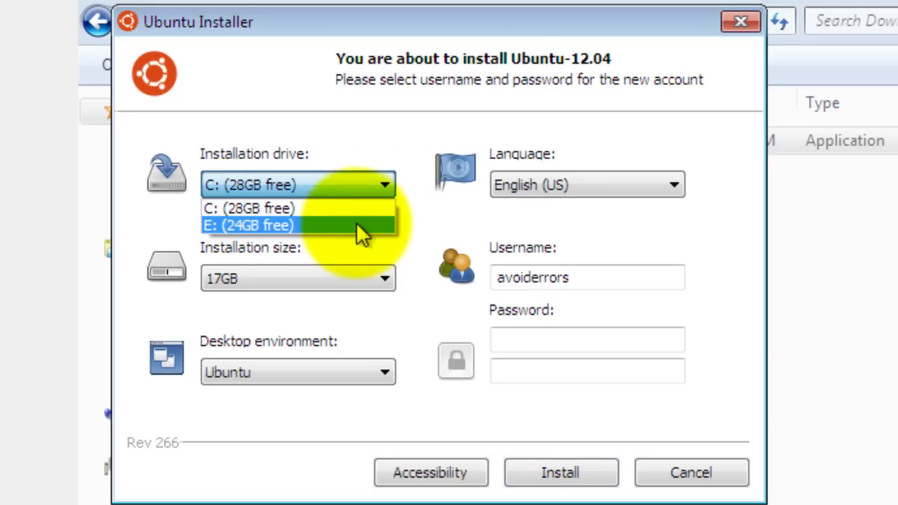
click(356, 225)
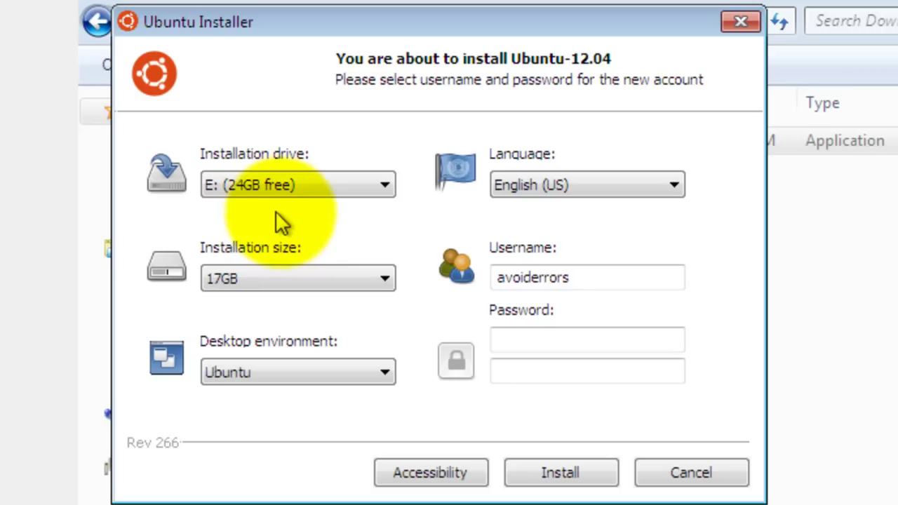
click(386, 280)
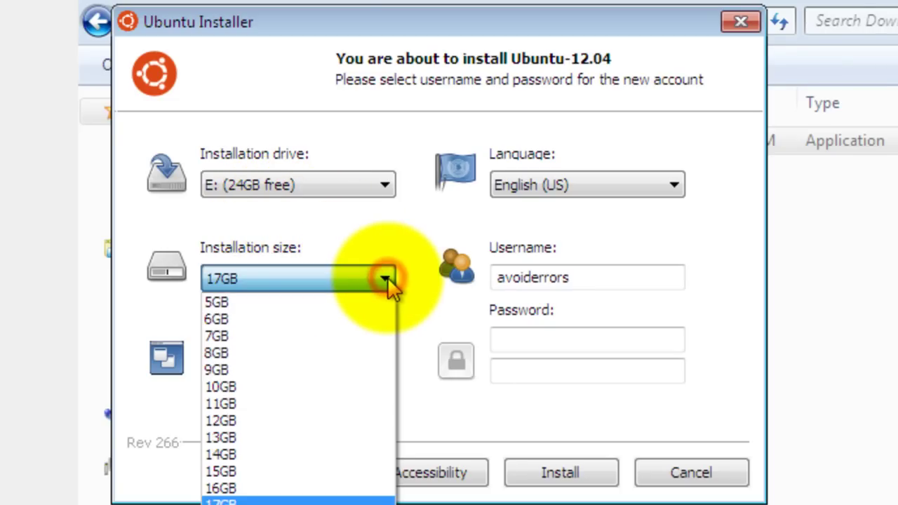
click(254, 334)
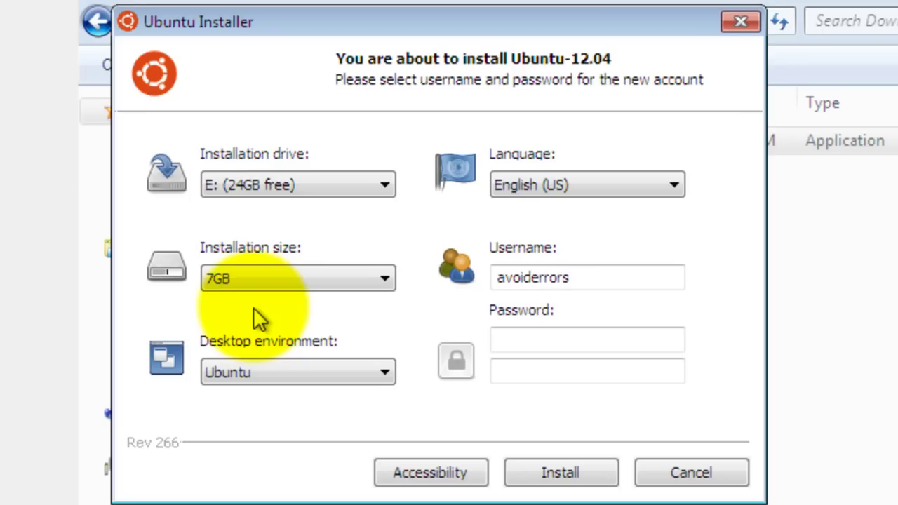
Review the available desktop environments and languages, keeping Ubuntu and English (US).
click(385, 373)
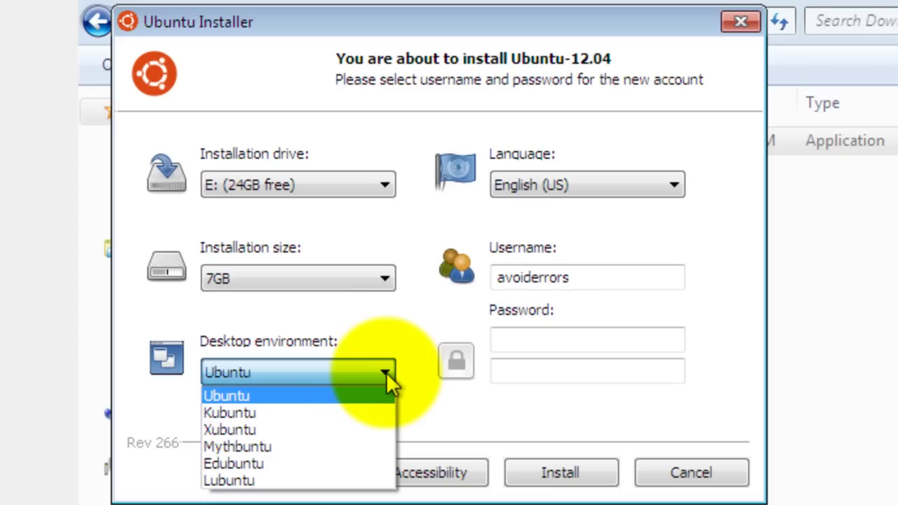
click(386, 372)
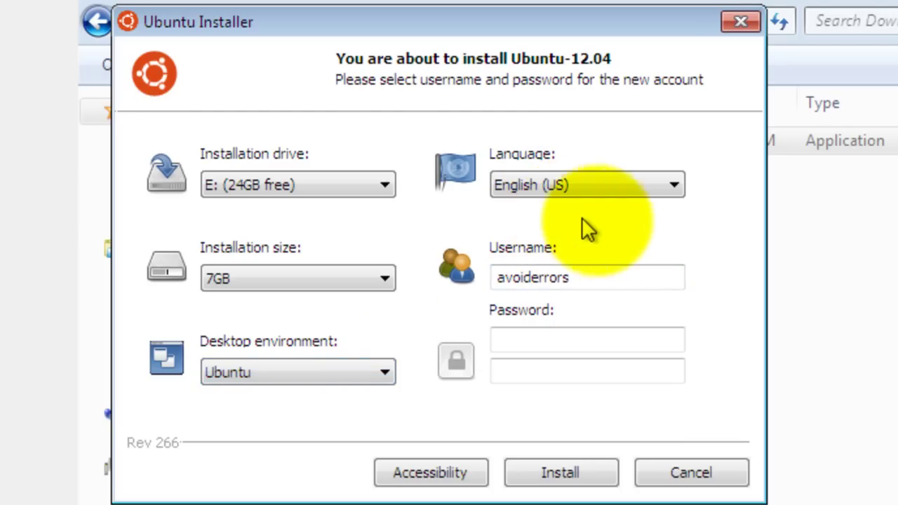
click(675, 186)
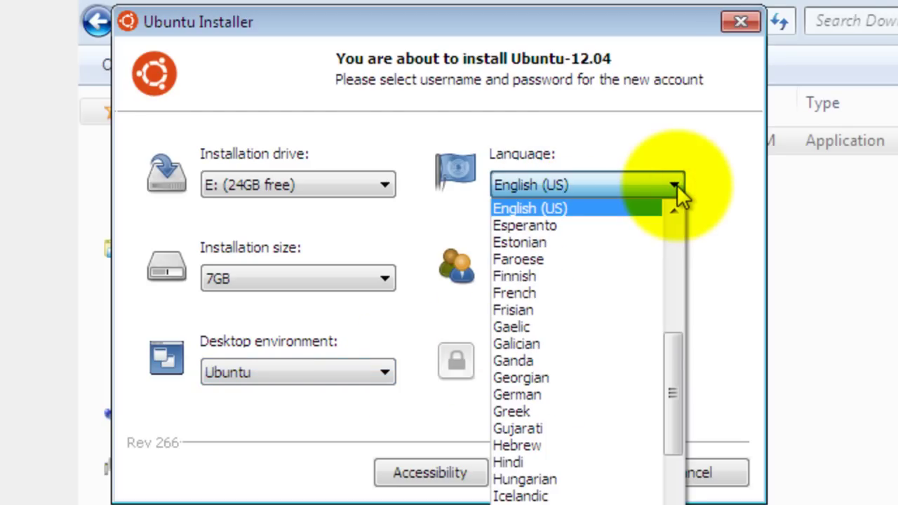
click(676, 185)
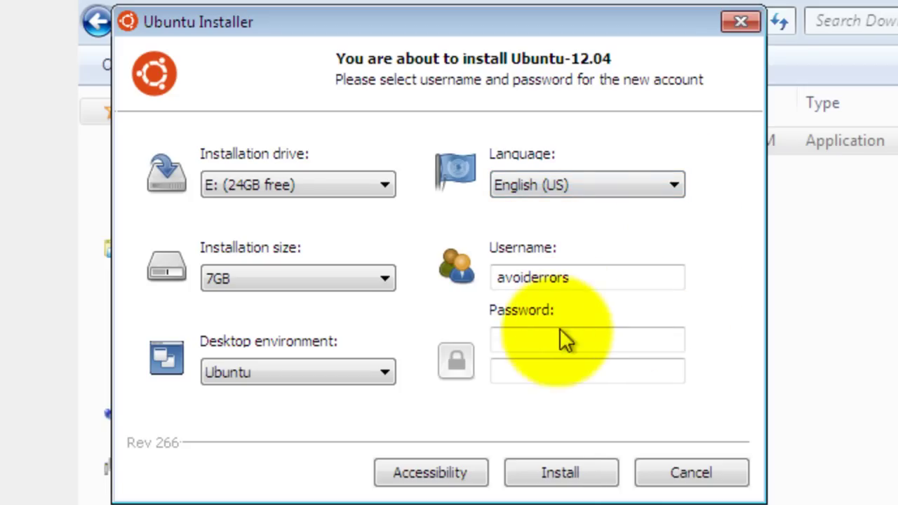
Enter and confirm the new account's password, and start the Ubuntu installation.
click(539, 345)
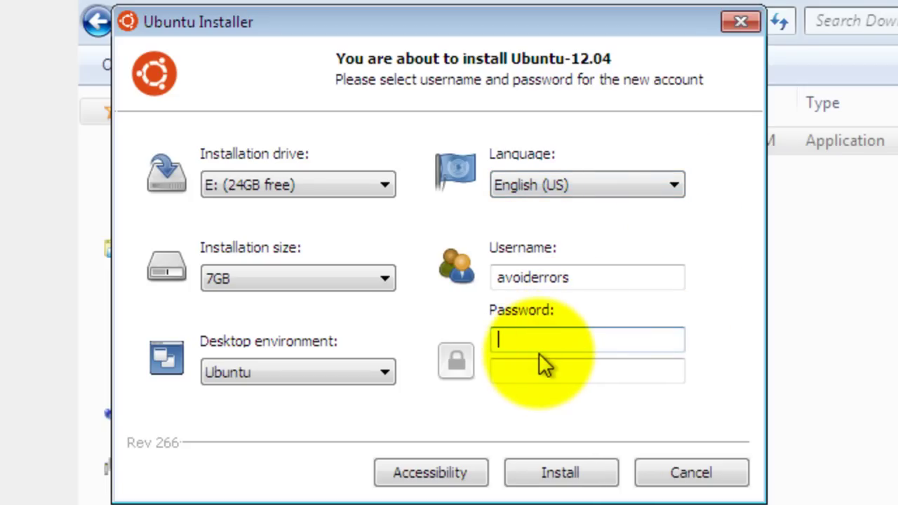
key(ctrl+v)
key(Tab)
key(ctrl+v)
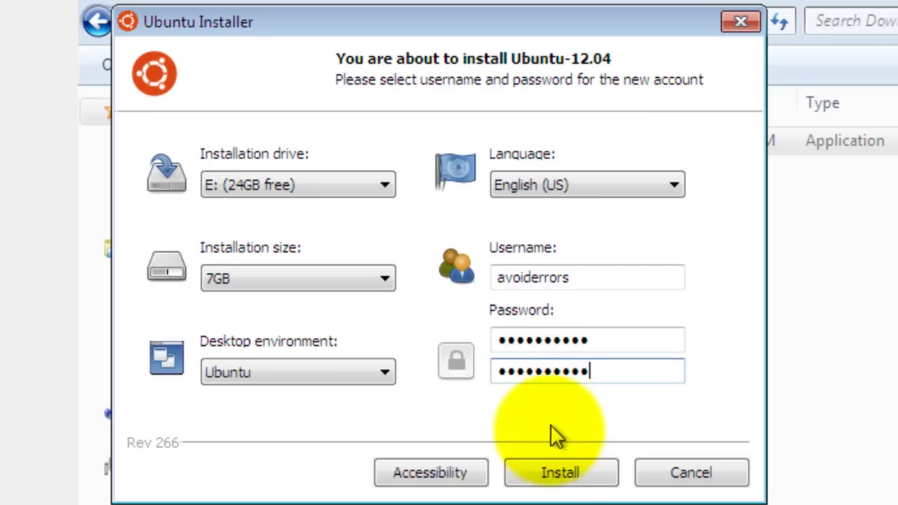
click(550, 480)
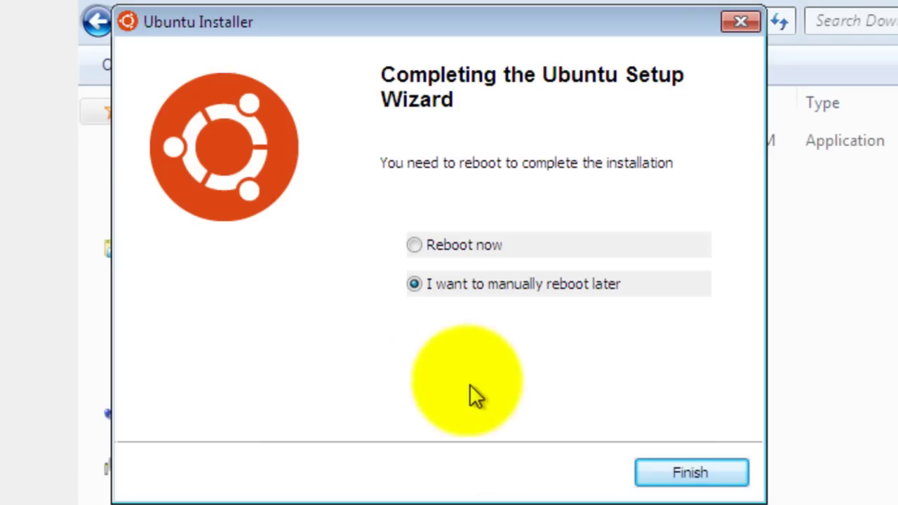
Finish the Ubuntu setup wizard with the Reboot now option.
click(414, 245)
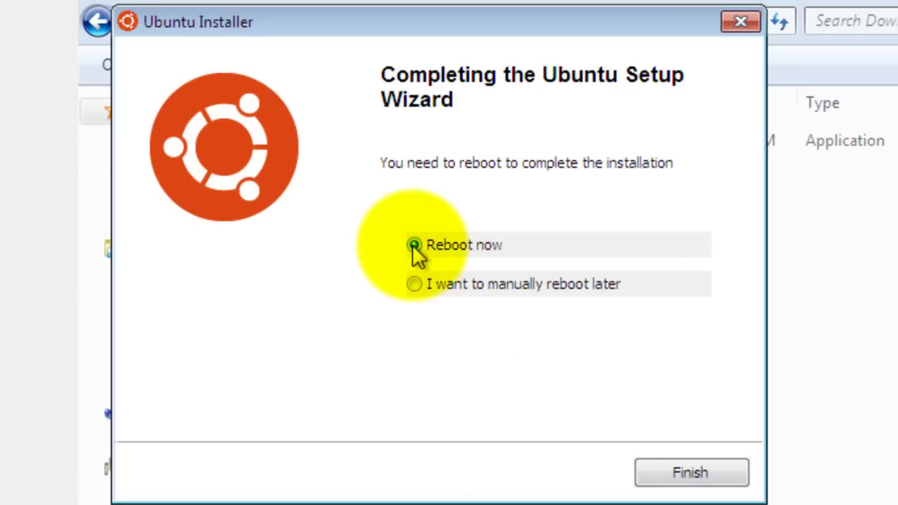
click(714, 477)
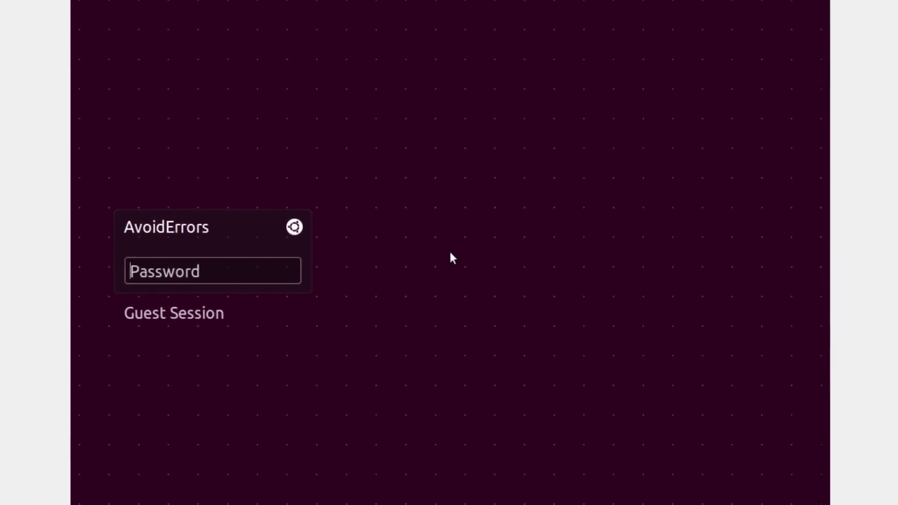
Enter the account password on the Ubuntu login screen.
text(••••••••••)
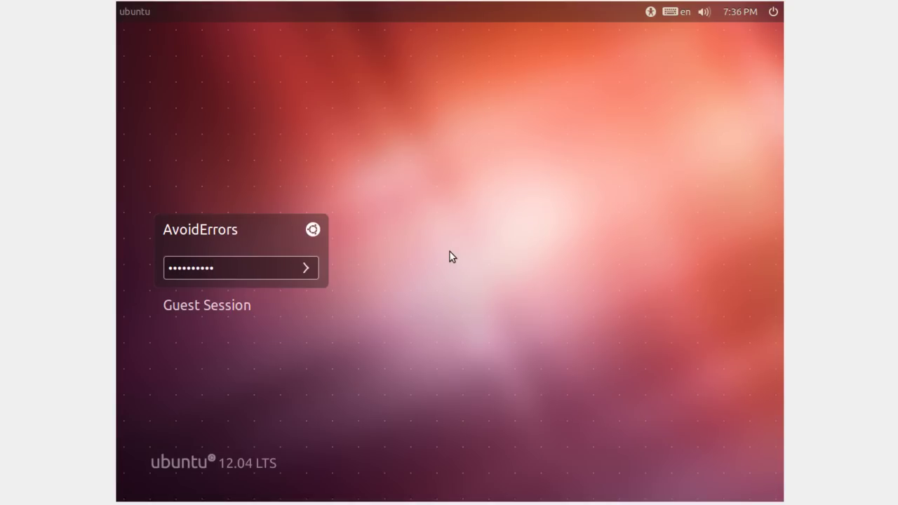